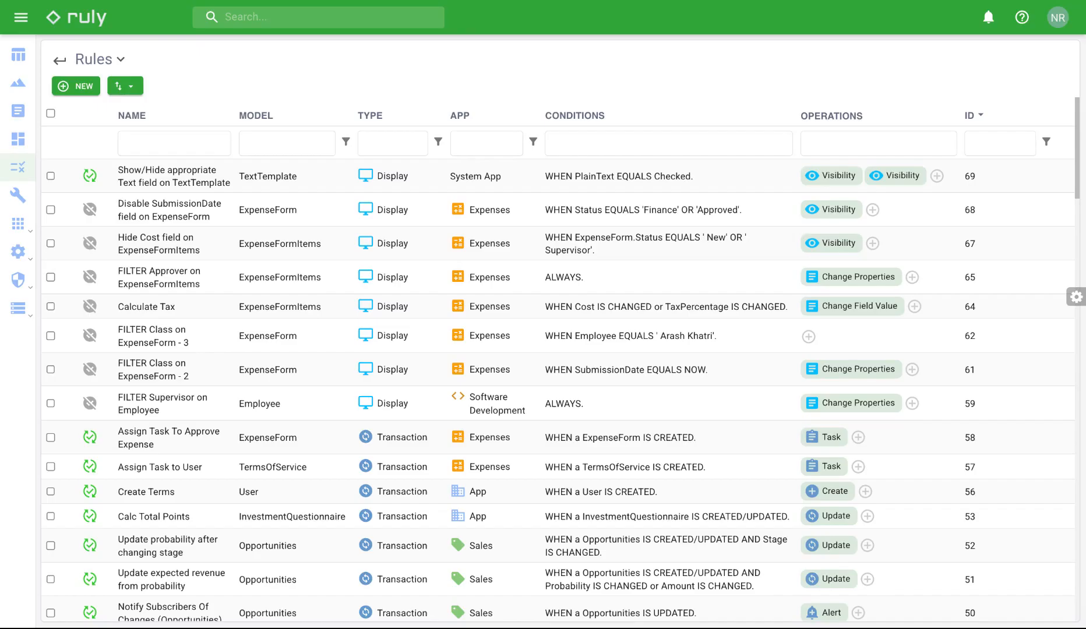
- Create a new Ruly rule of type Webhook named 'Payment Processing'
{"action": "left_click", "coordinate": [77, 92]}
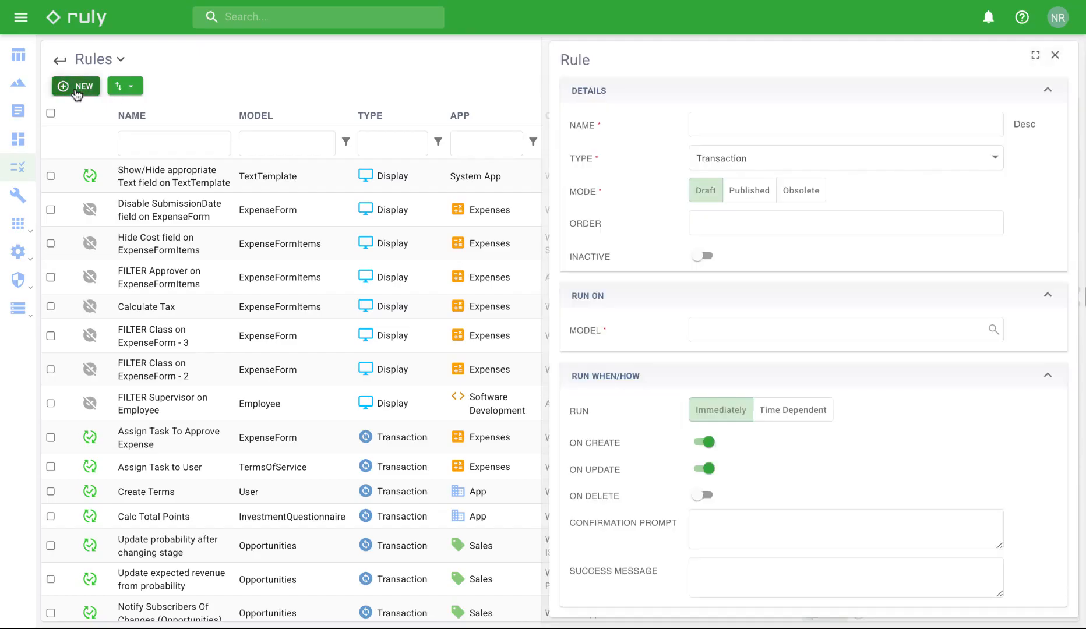
{"action": "left_click", "coordinate": [814, 157]}
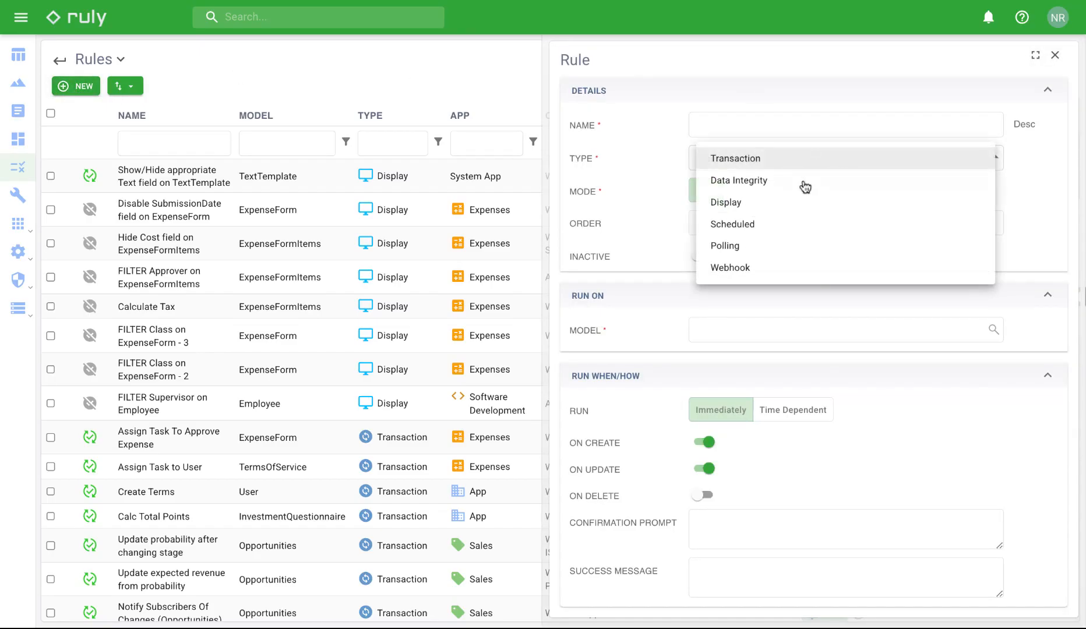
{"action": "left_click", "coordinate": [780, 273]}
{"action": "left_click", "coordinate": [720, 152]}
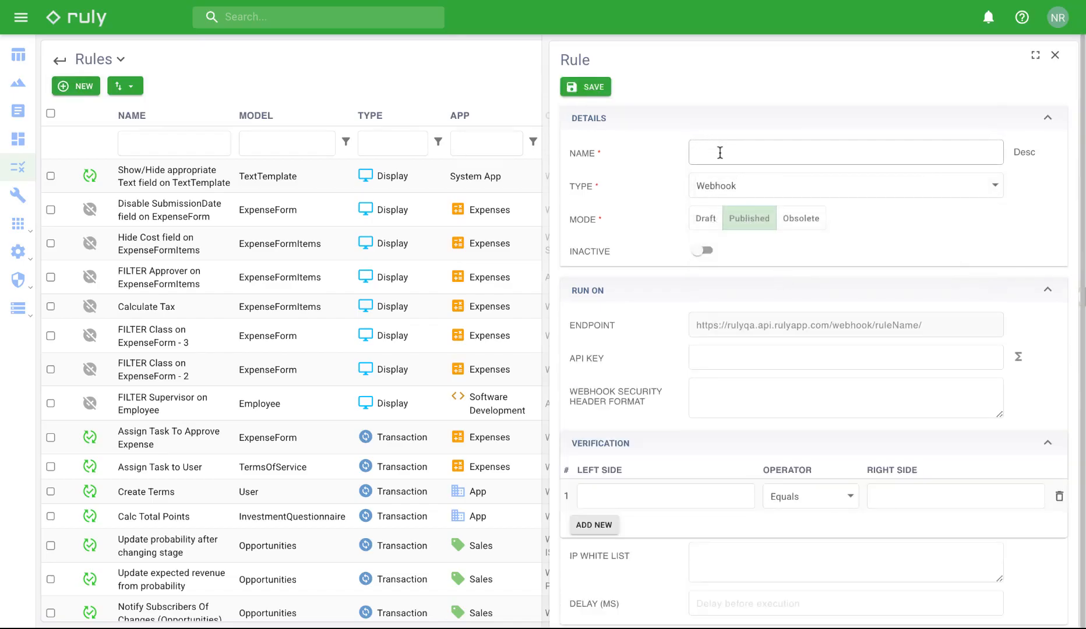
{"action": "type", "text": "Payment Processing"}
{"action": "left_click", "coordinate": [913, 338]}
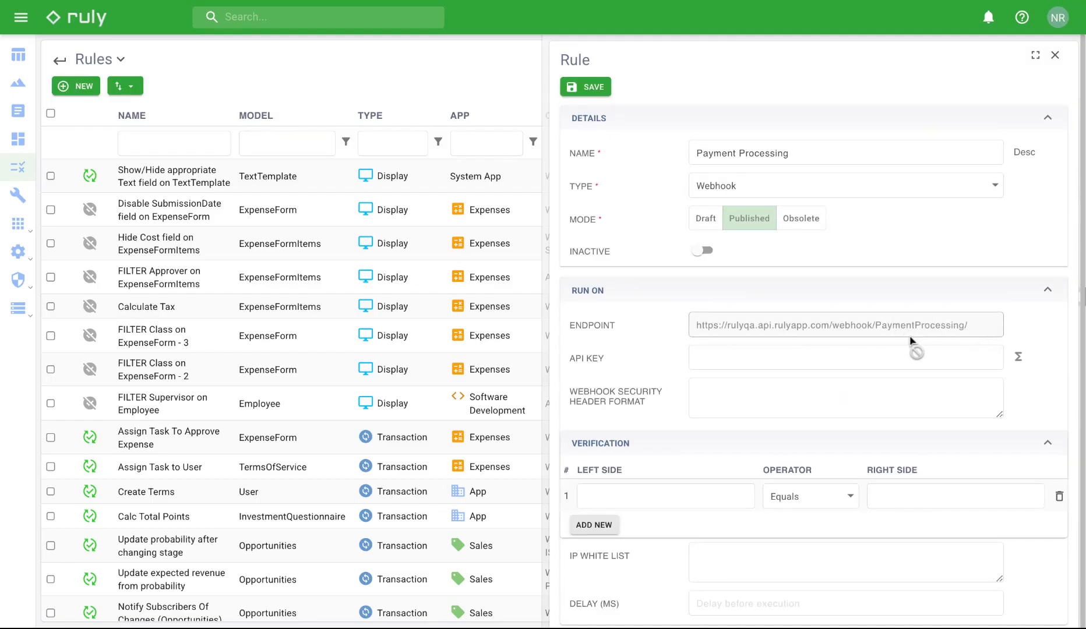
- Copy the rule's endpoint URL into a Postman request and make it a POST
{"action": "triple_click", "coordinate": [875, 331]}
{"action": "key", "text": "super+c"}
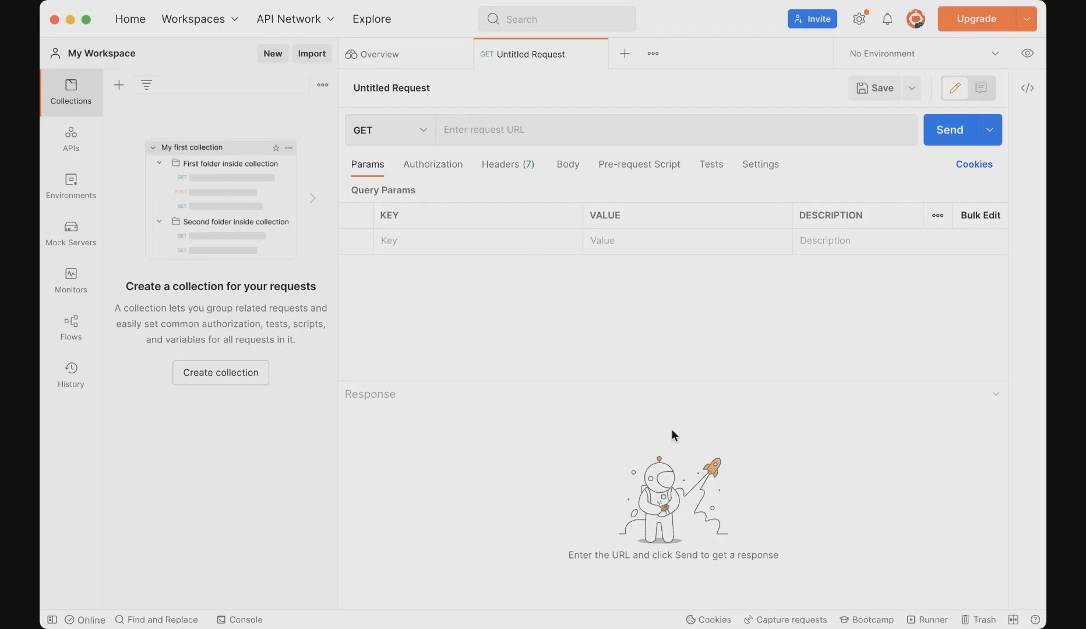
{"action": "left_click", "coordinate": [507, 129]}
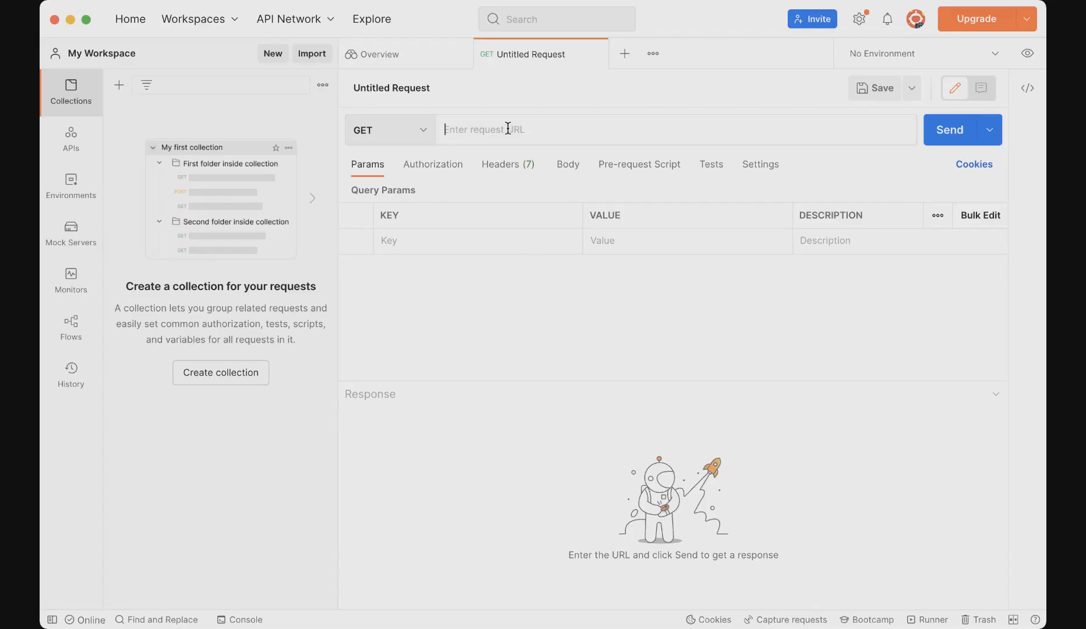
{"action": "key", "text": "super+v"}
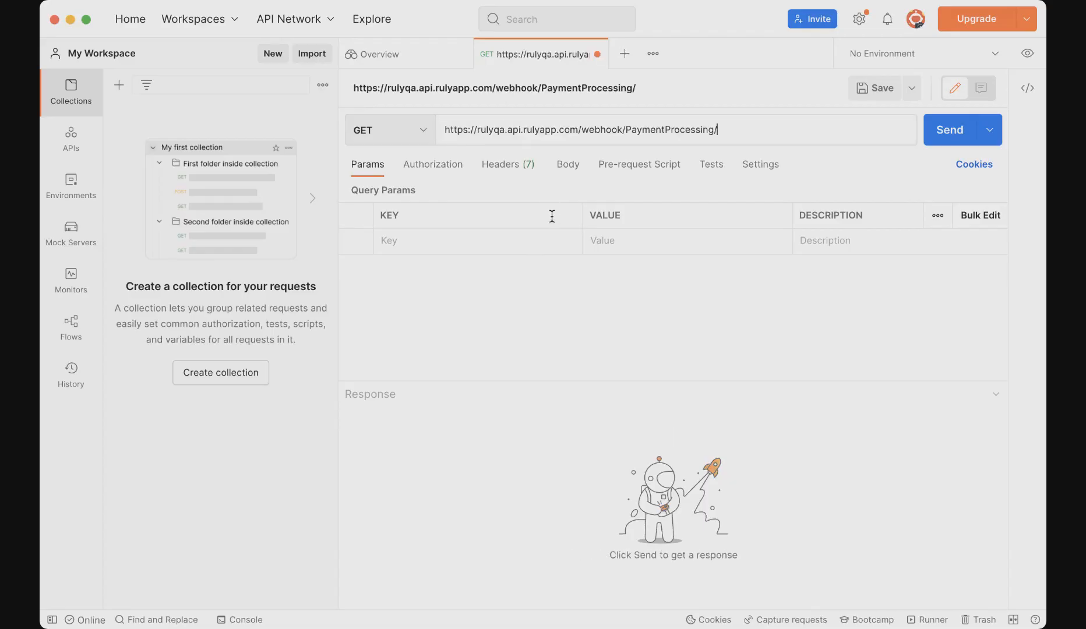
{"action": "left_click", "coordinate": [423, 130]}
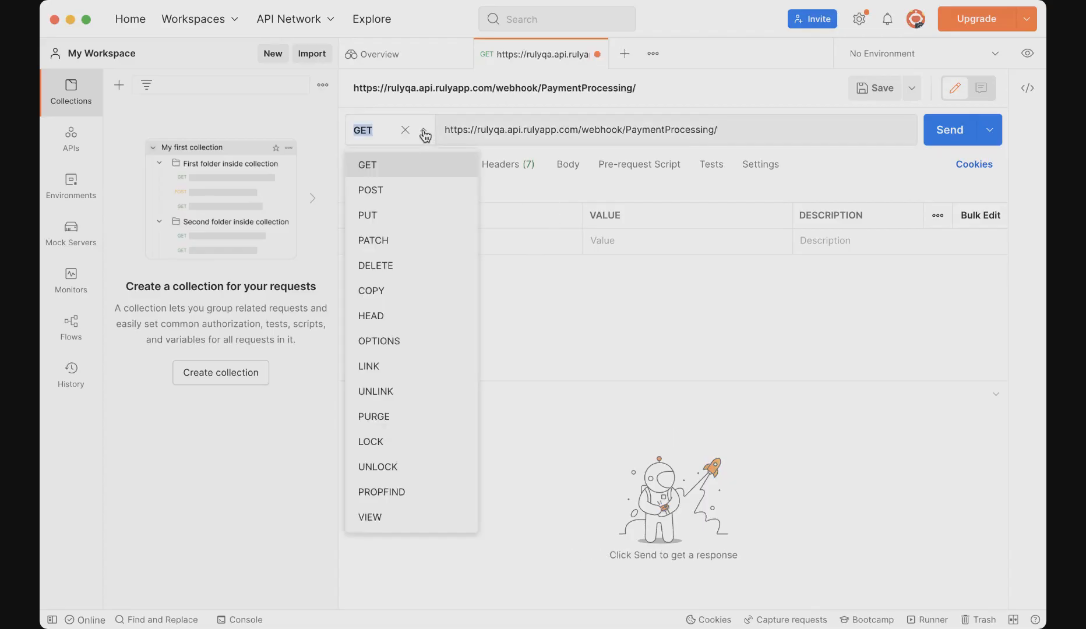
{"action": "left_click", "coordinate": [417, 188]}
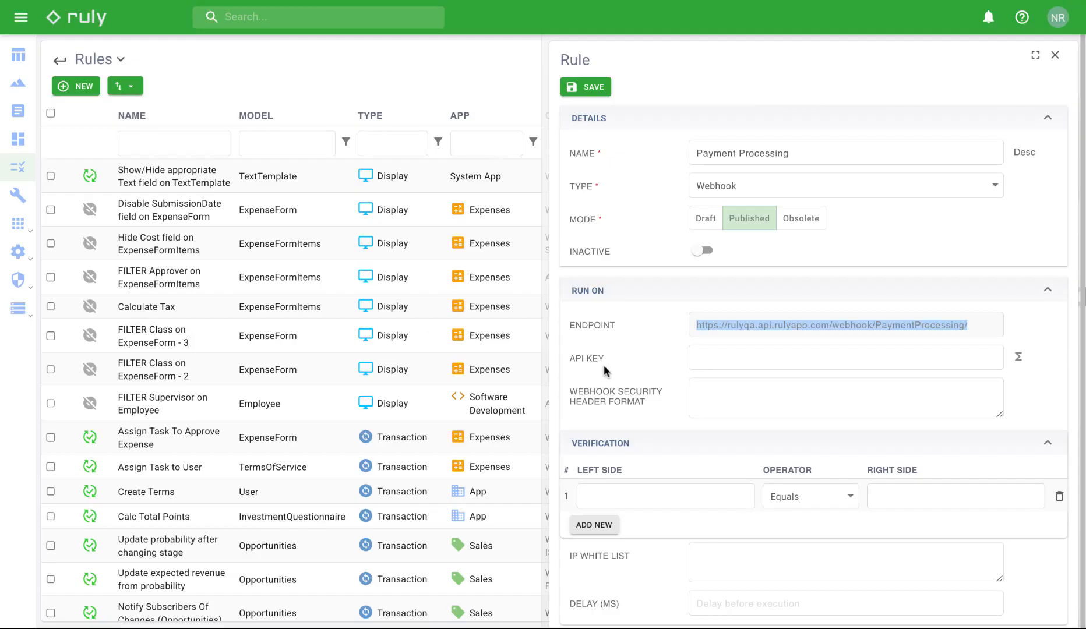
- Enter the secret key in the rule's API KEY field
{"action": "left_click", "coordinate": [699, 361]}
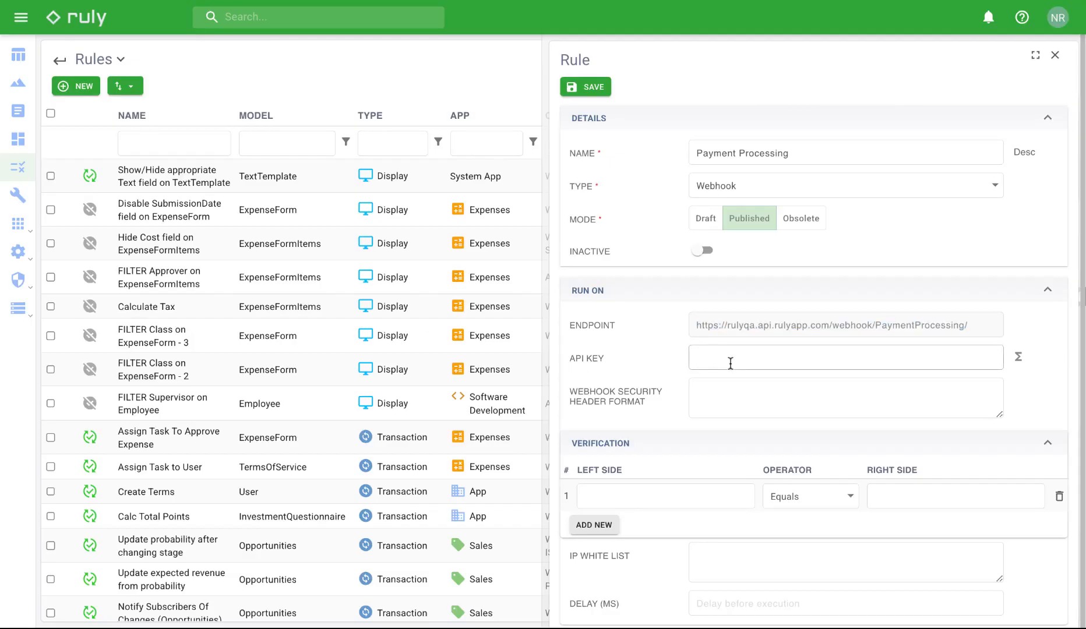
{"action": "type", "text": "•••••••"}
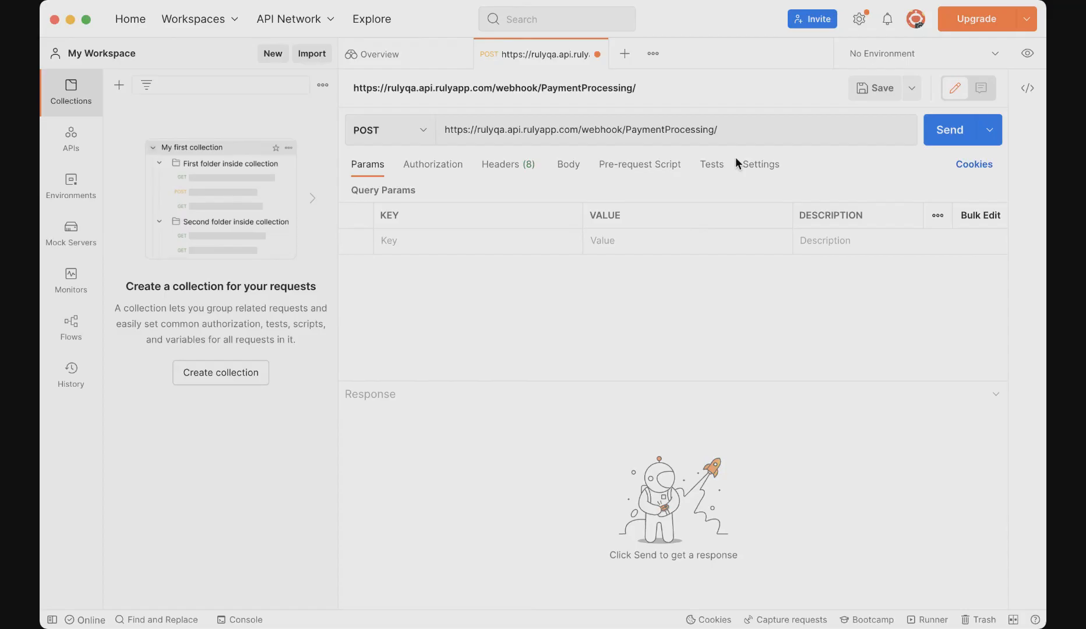
- Append a ?token= query parameter carrying the secret key to the request URL
{"action": "left_click", "coordinate": [738, 129]}
{"action": "key", "text": "super+v"}
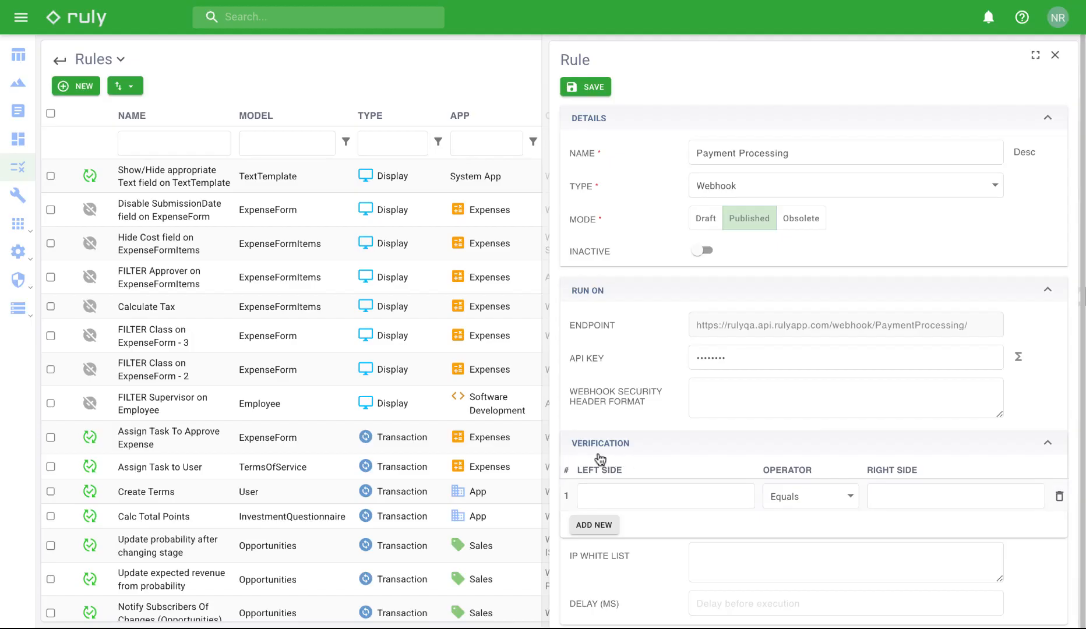
- Set verification row 1 to <<REQUEST_URL.token>> Equals <<ApiKey>>
{"action": "left_click", "coordinate": [615, 502]}
{"action": "key", "text": "ctrl+v"}
{"action": "left_click", "coordinate": [900, 499]}
{"action": "type", "text": "<<ApiKey>>"}
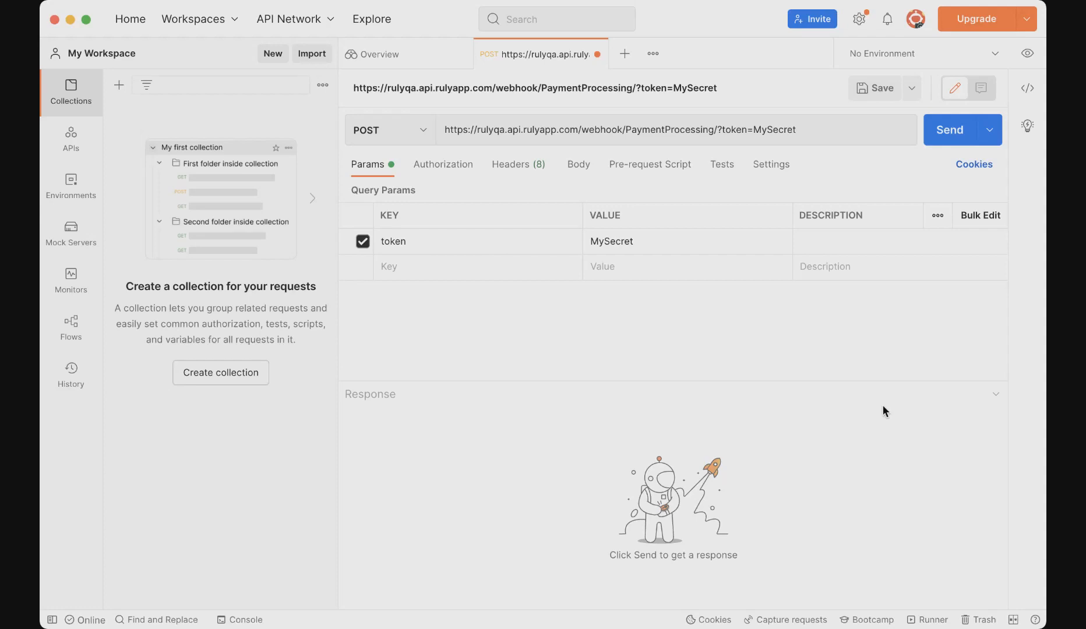
- Send a raw JSON body with PaymentID 123, Amount 1560, Status Complete, and get 200 OK
{"action": "left_click", "coordinate": [585, 168]}
{"action": "left_click", "coordinate": [612, 194]}
{"action": "left_click", "coordinate": [781, 193]}
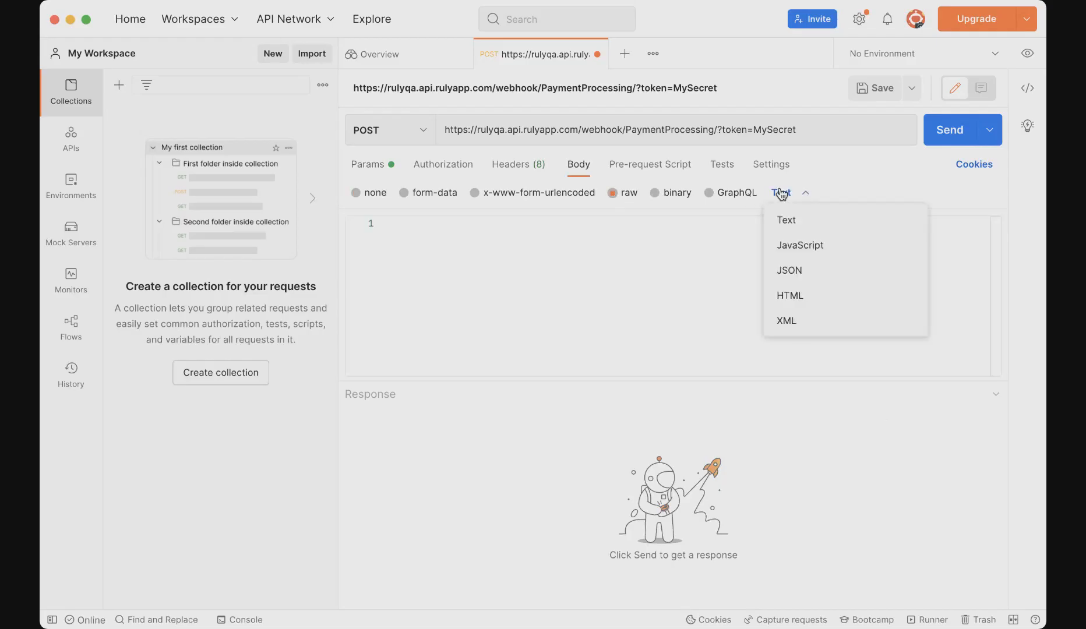
{"action": "left_click", "coordinate": [807, 269]}
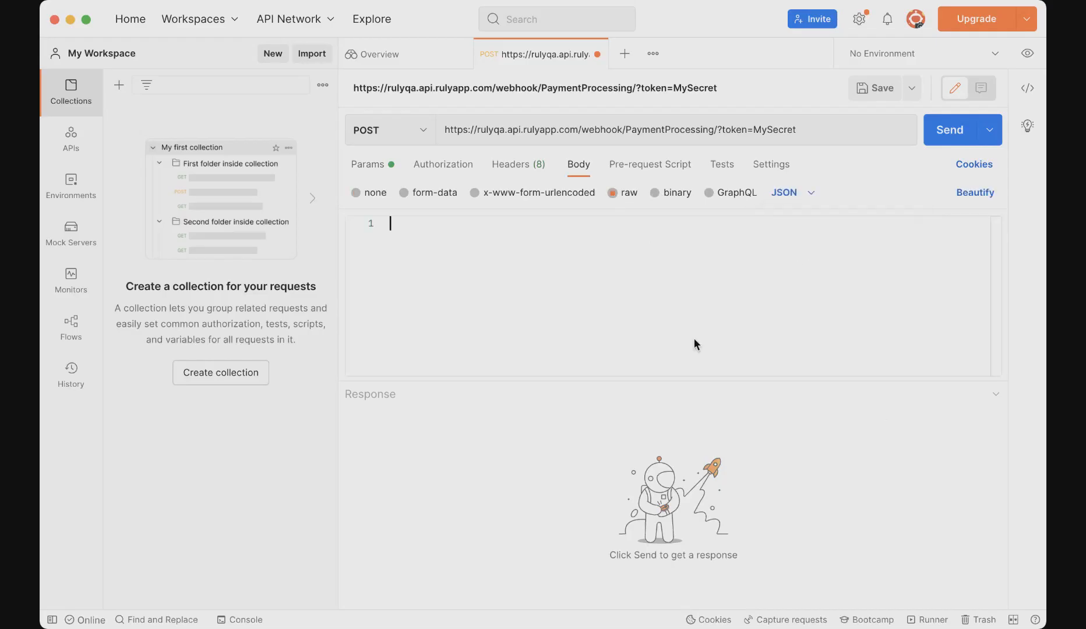
{"action": "type", "text": "{     \"PaymentID\": 123,     \"Amount\": 1560,     \"Status\": \"Complete\" }"}
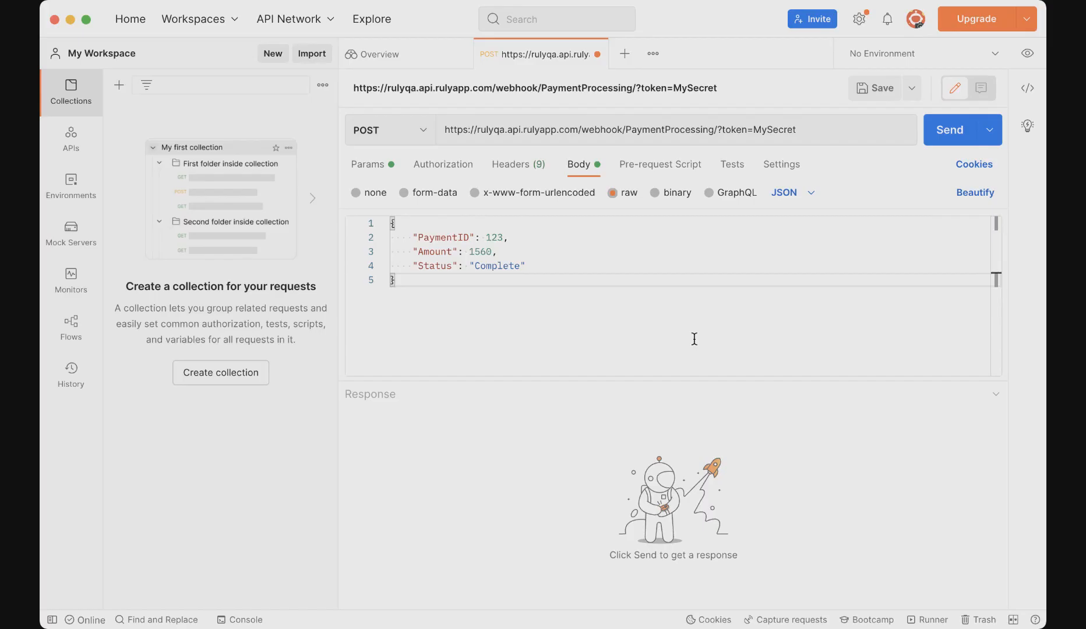
{"action": "left_click", "coordinate": [933, 128]}
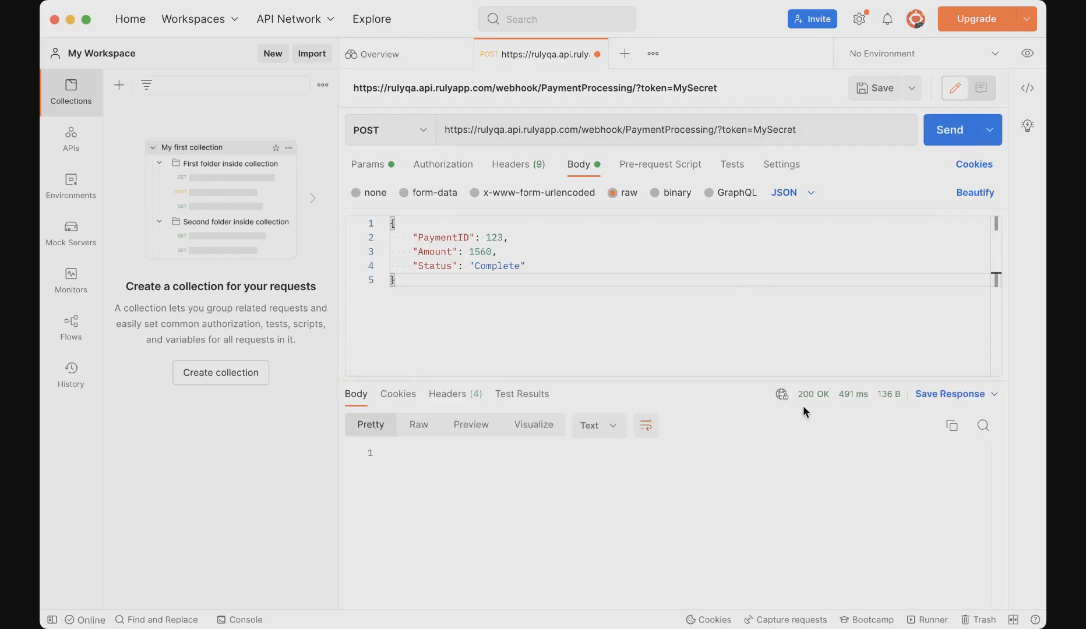
{"action": "mouse_move", "coordinate": [810, 399]}
- Add header MySecurityHeader with the secret value and delete the token parameter from the URL
{"action": "left_click", "coordinate": [529, 175]}
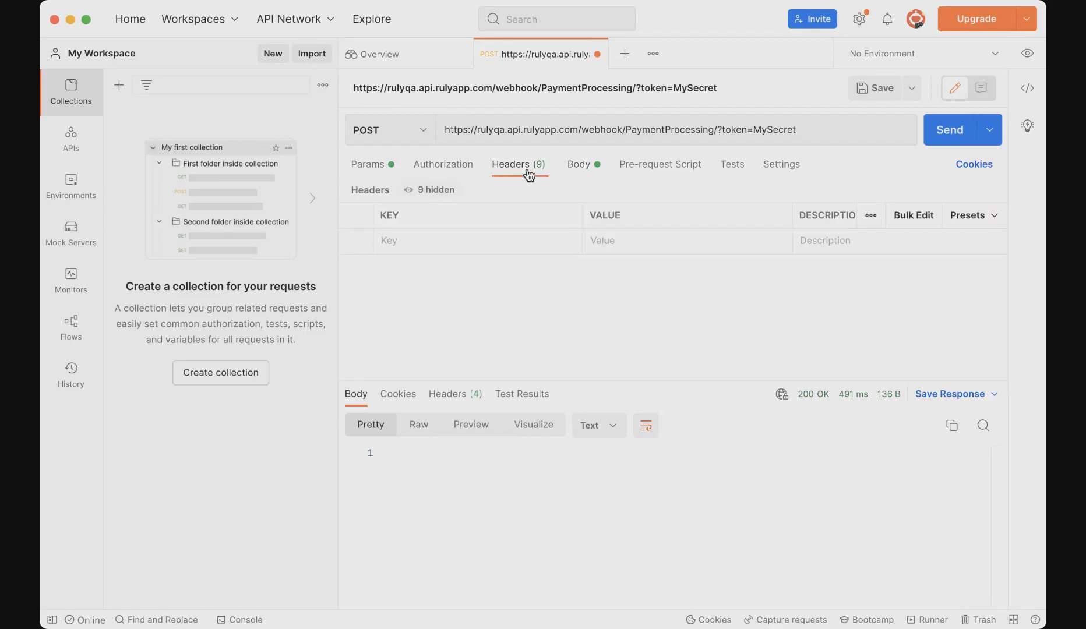
{"action": "left_click", "coordinate": [482, 242]}
{"action": "type", "text": "MySe"}
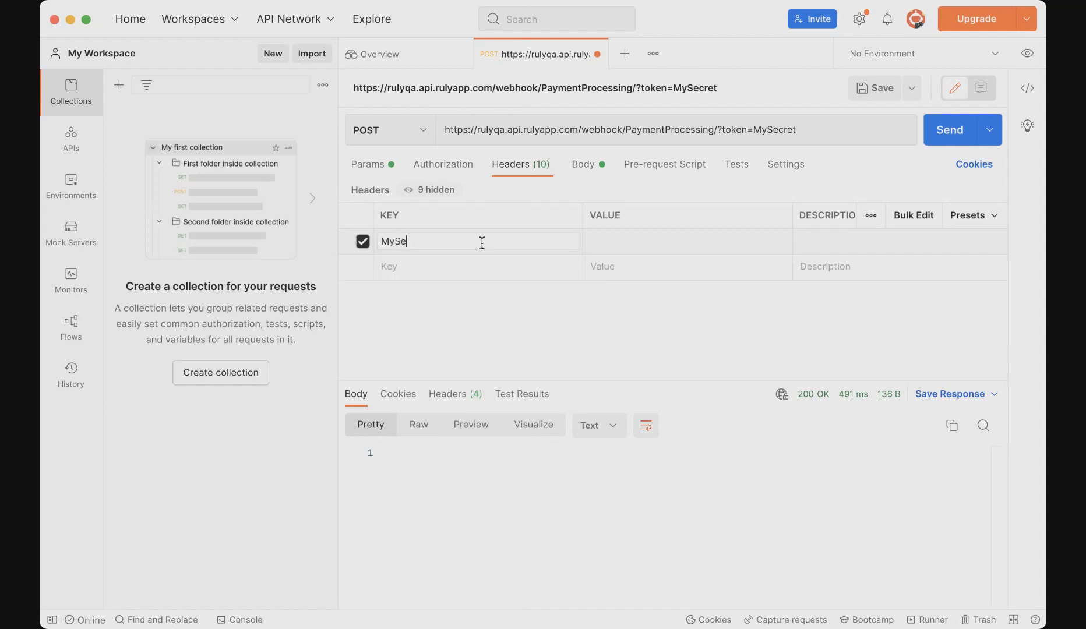
{"action": "type", "text": "curityHeader"}
{"action": "left_click", "coordinate": [611, 243]}
{"action": "type", "text": "MySecret"}
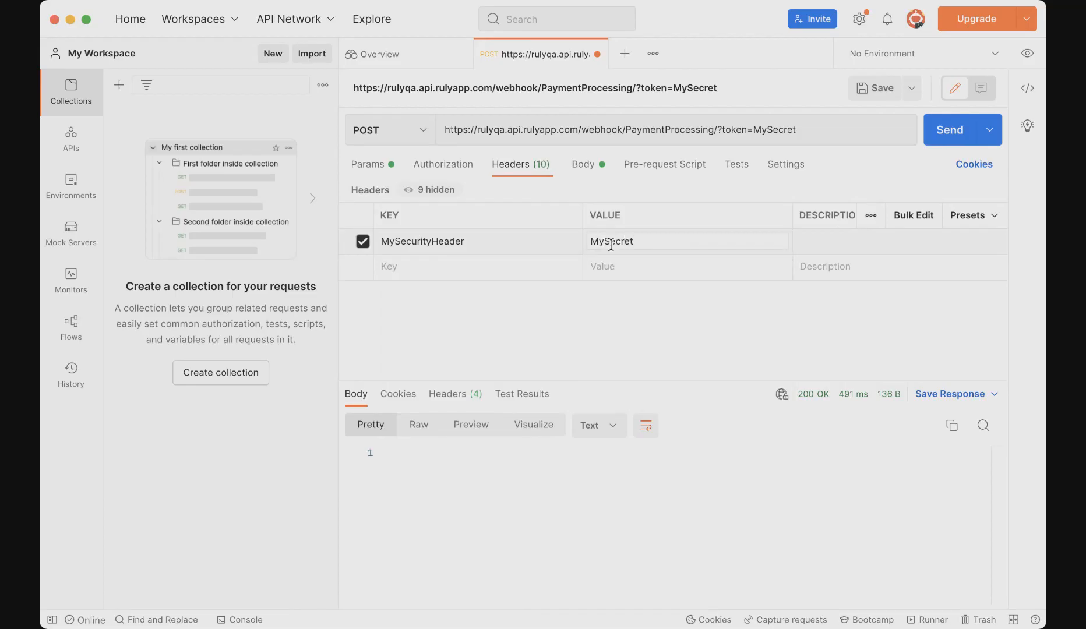
{"action": "left_click_drag", "start_coordinate": [813, 131], "coordinate": [714, 134]}
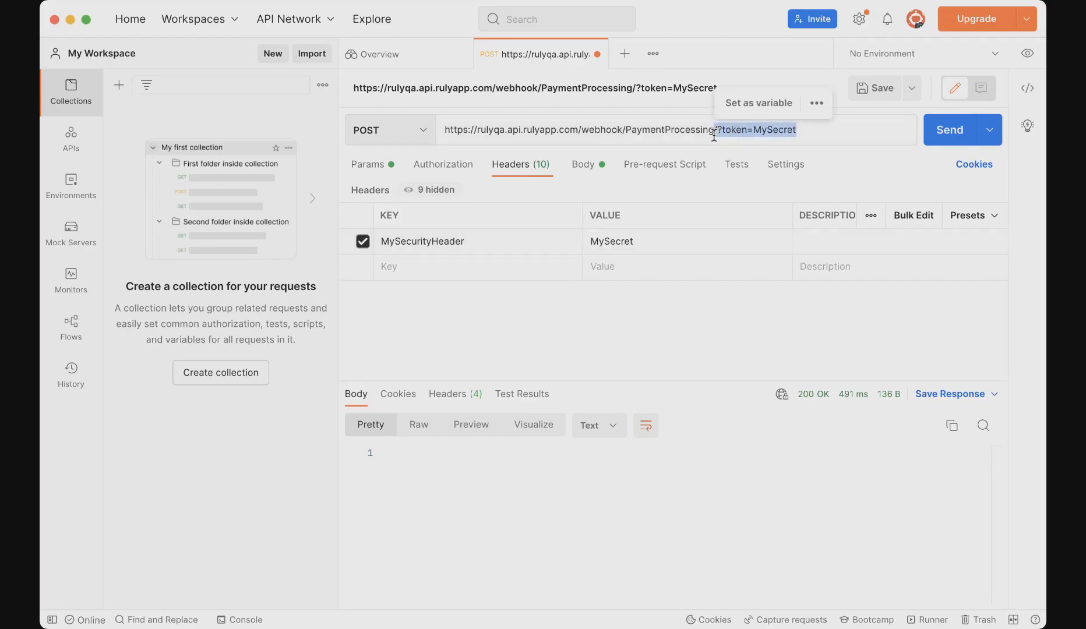
{"action": "key", "text": "BackSpace"}
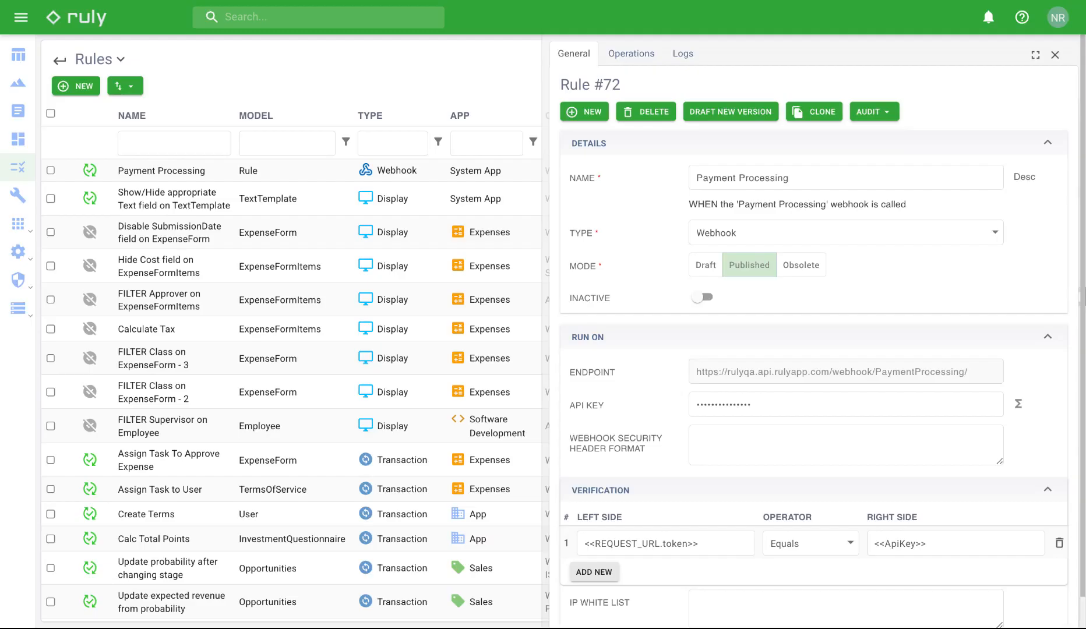
- Set security header format MySecurityHeader:<<MyHeader>> and change the verification left side to <<MyHeader>>
{"action": "left_click", "coordinate": [849, 448]}
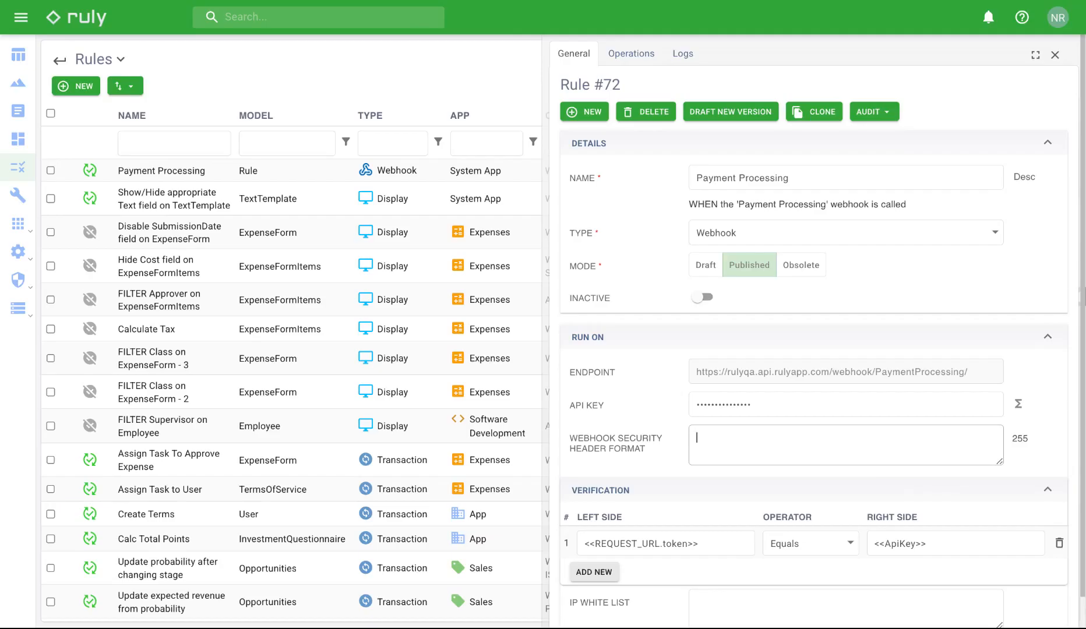
{"action": "type", "text": "MySecurityHeader:<<MyHeader>>"}
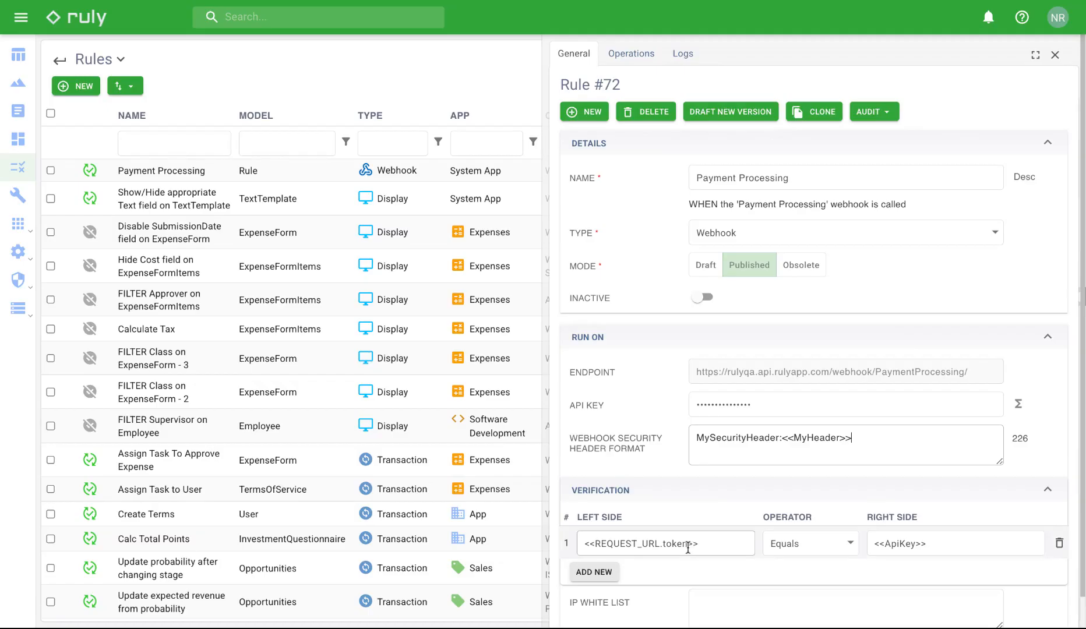
{"action": "left_click_drag", "start_coordinate": [690, 548], "coordinate": [595, 548]}
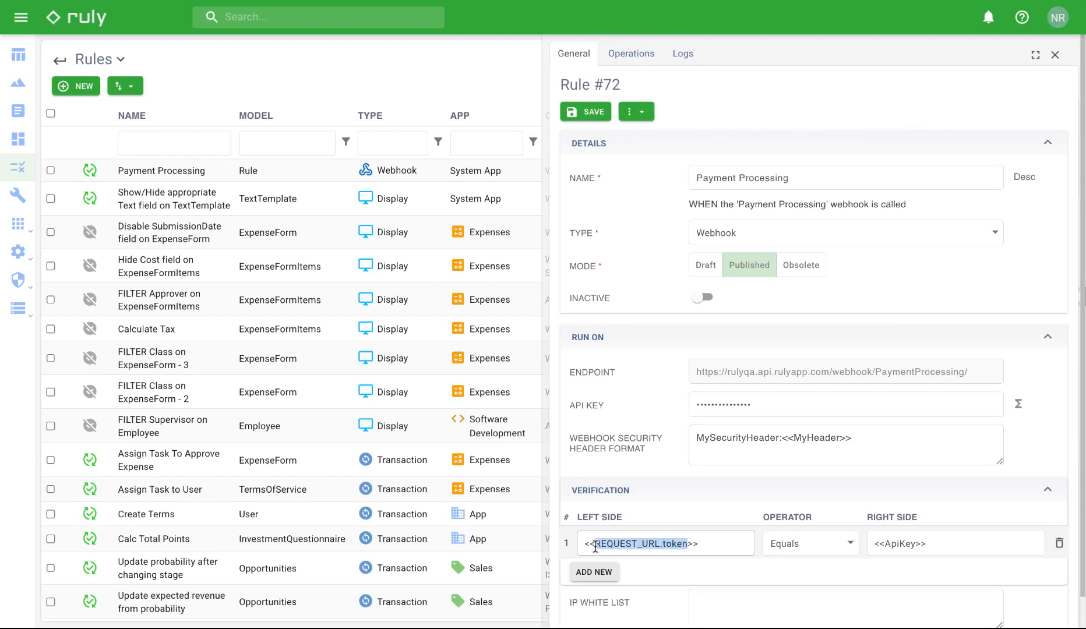
{"action": "type", "text": "MyHeade"}
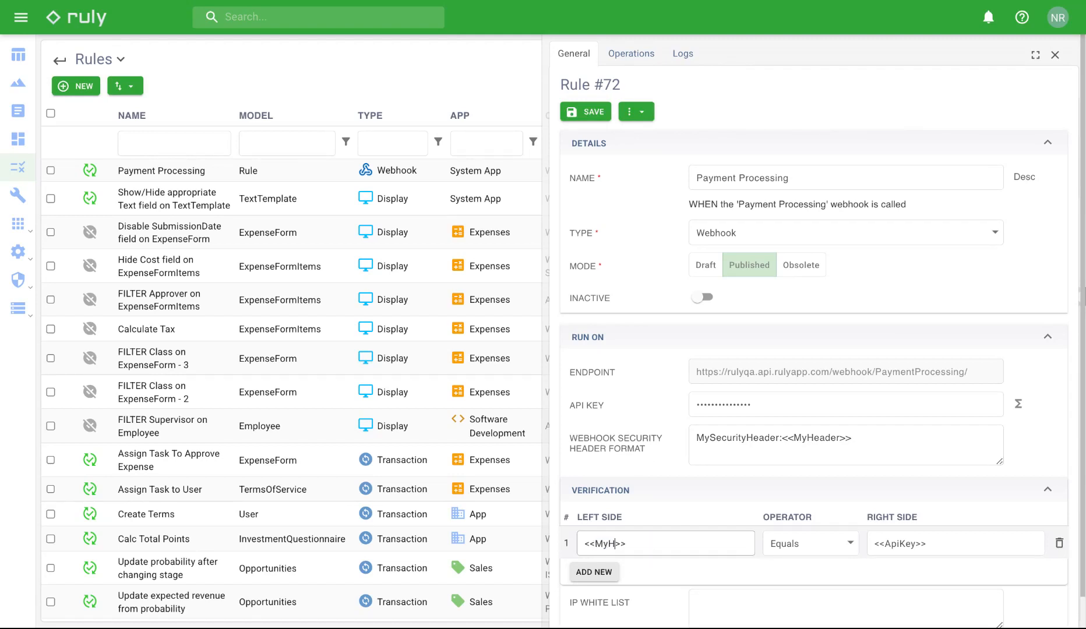
{"action": "type", "text": "r"}
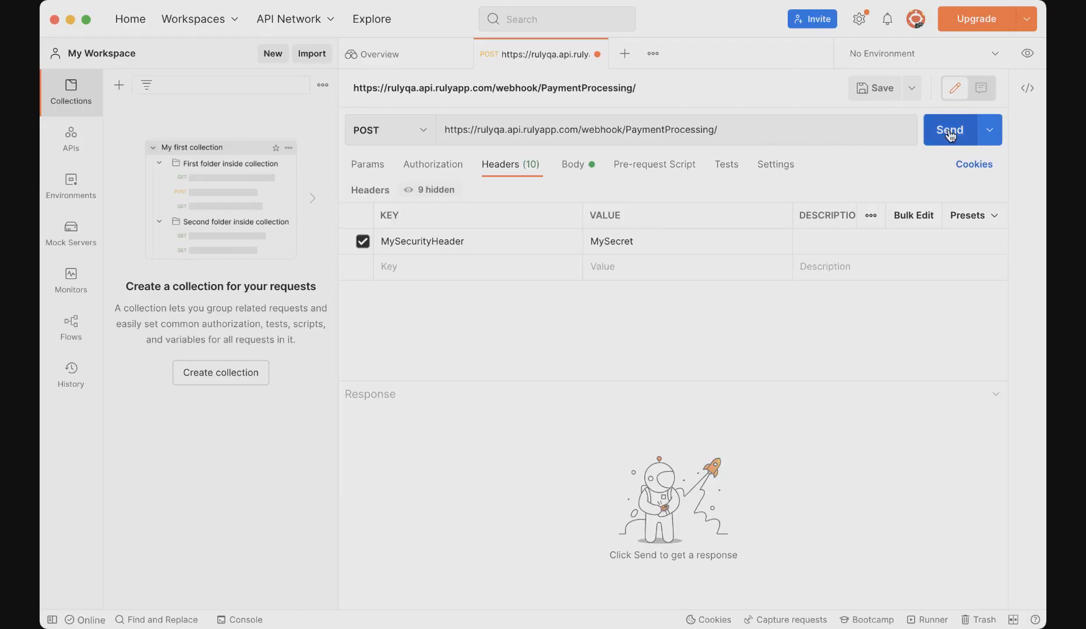
- Send with the correct header for 200 OK, then append 't' to it and resend for 401
{"action": "left_click", "coordinate": [949, 131]}
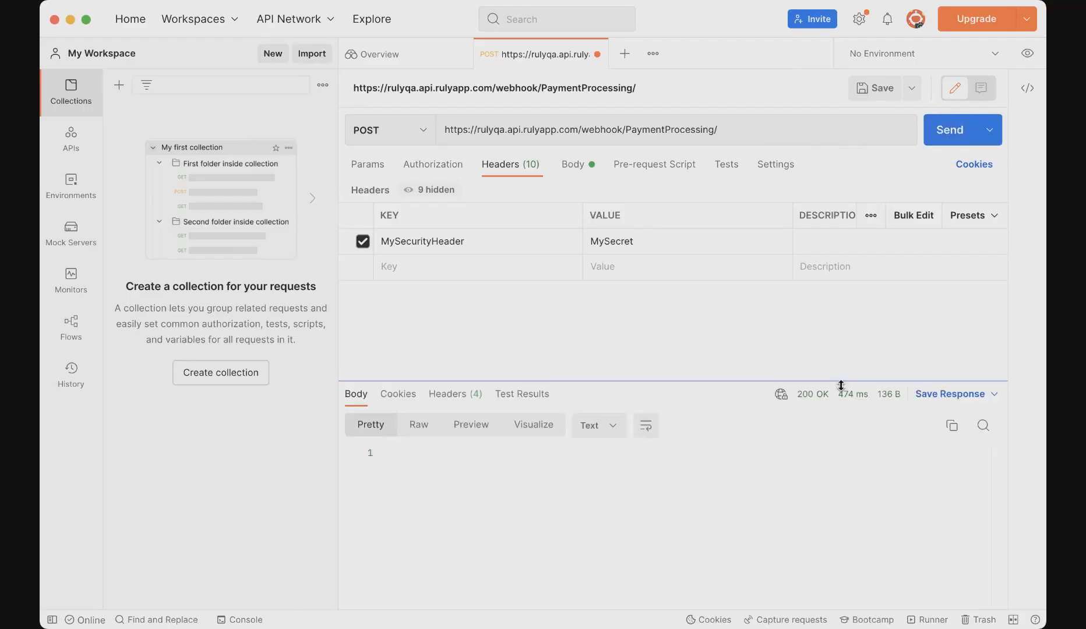
{"action": "mouse_move", "coordinate": [825, 400]}
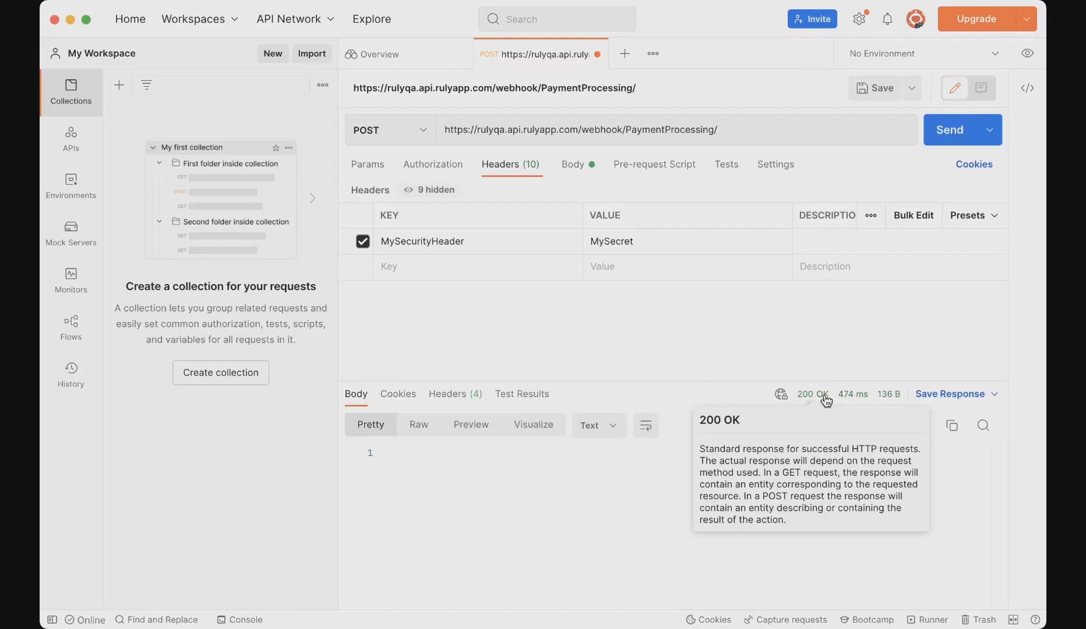
{"action": "left_click", "coordinate": [688, 238]}
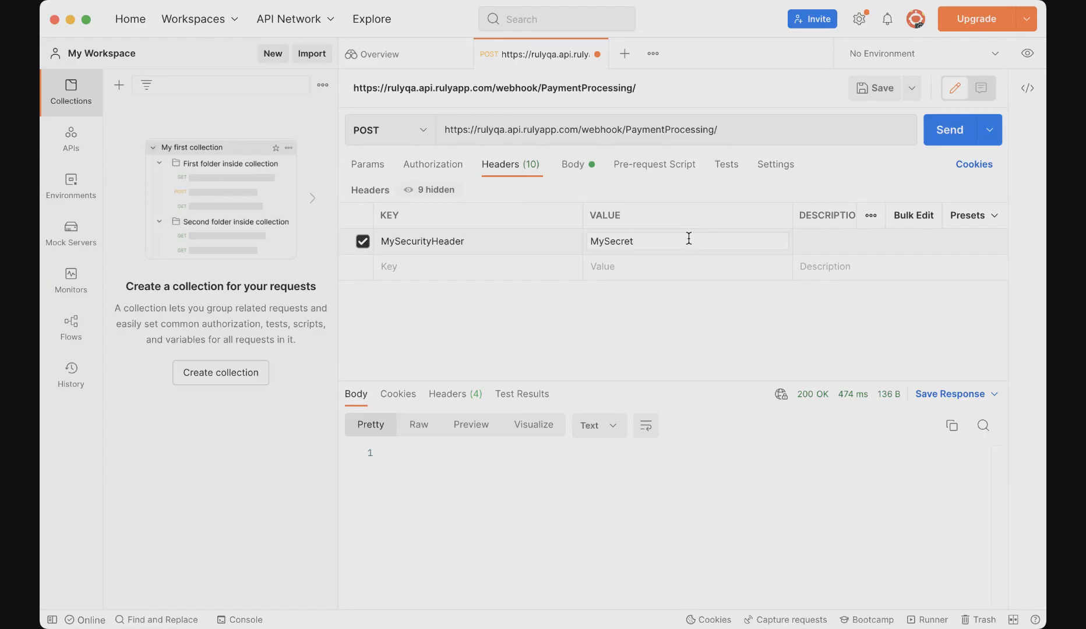
{"action": "type", "text": "t"}
{"action": "left_click", "coordinate": [933, 130]}
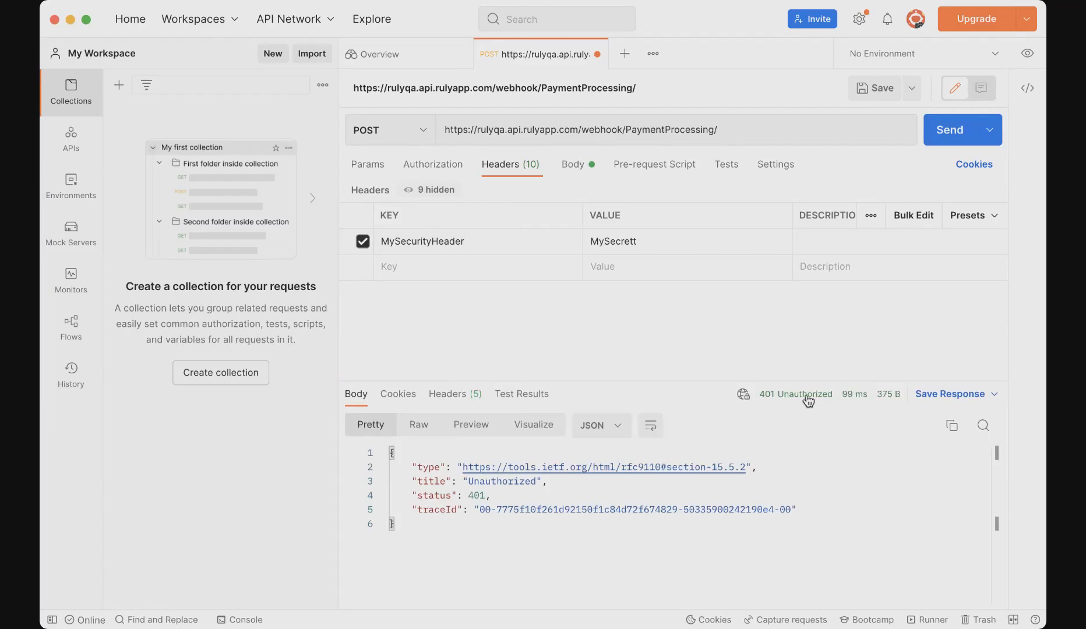
{"action": "mouse_move", "coordinate": [807, 398]}
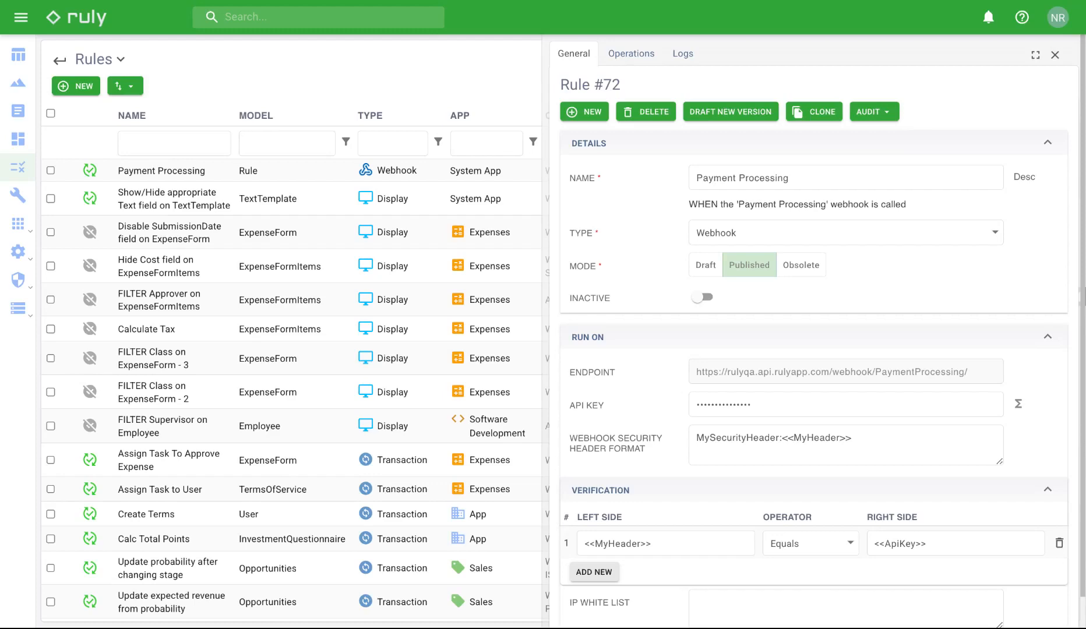
- Check the 401 Unauthorized entry in the rule's Logs, then go to the empty Operations list
{"action": "left_click", "coordinate": [683, 58]}
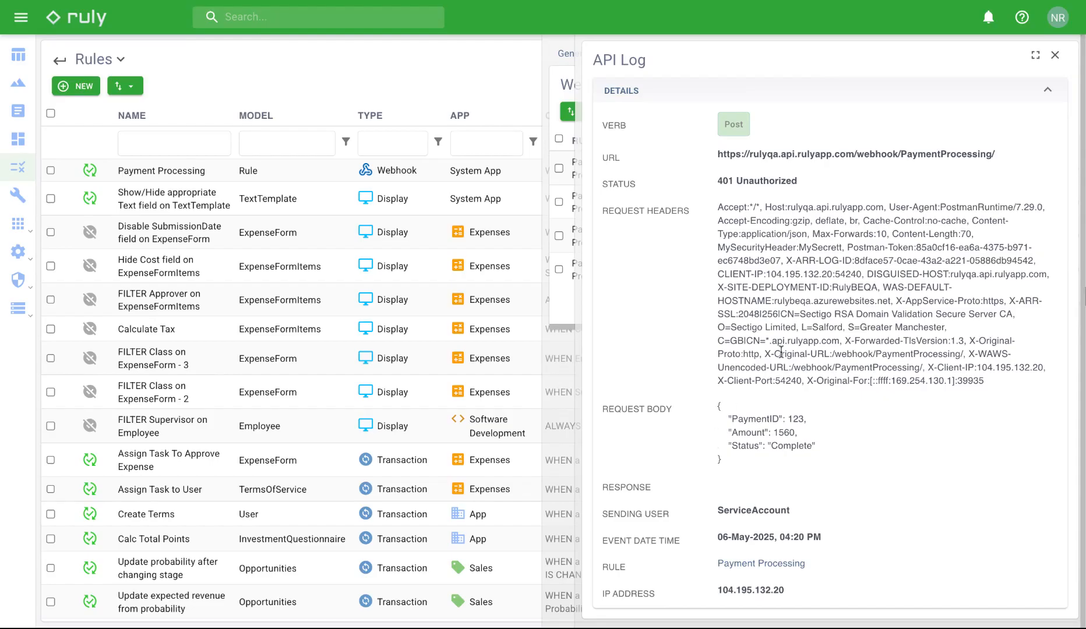
{"action": "left_click", "coordinate": [1054, 57]}
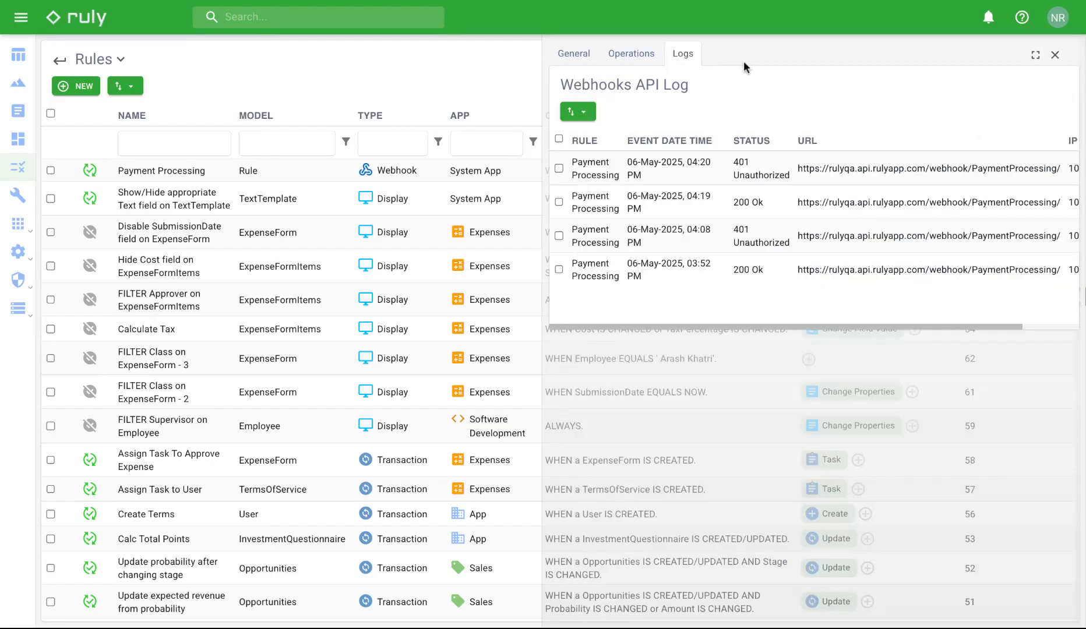
{"action": "left_click", "coordinate": [640, 58]}
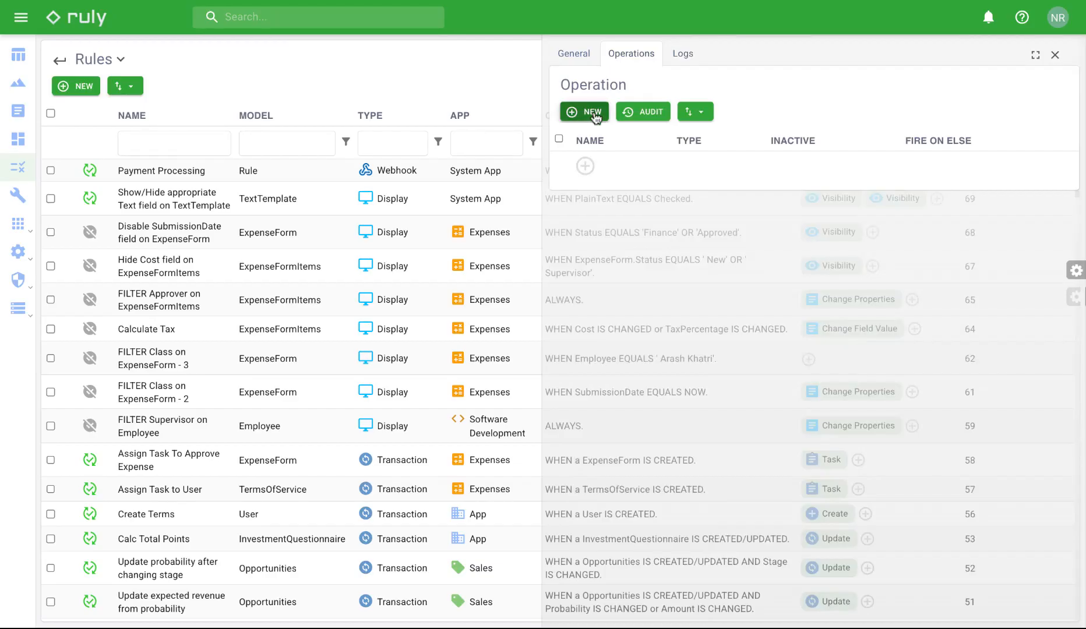
- Add a new operation targeting the PaymentProcessing model with fields PaymentID, Amount and Status
{"action": "left_click", "coordinate": [592, 112]}
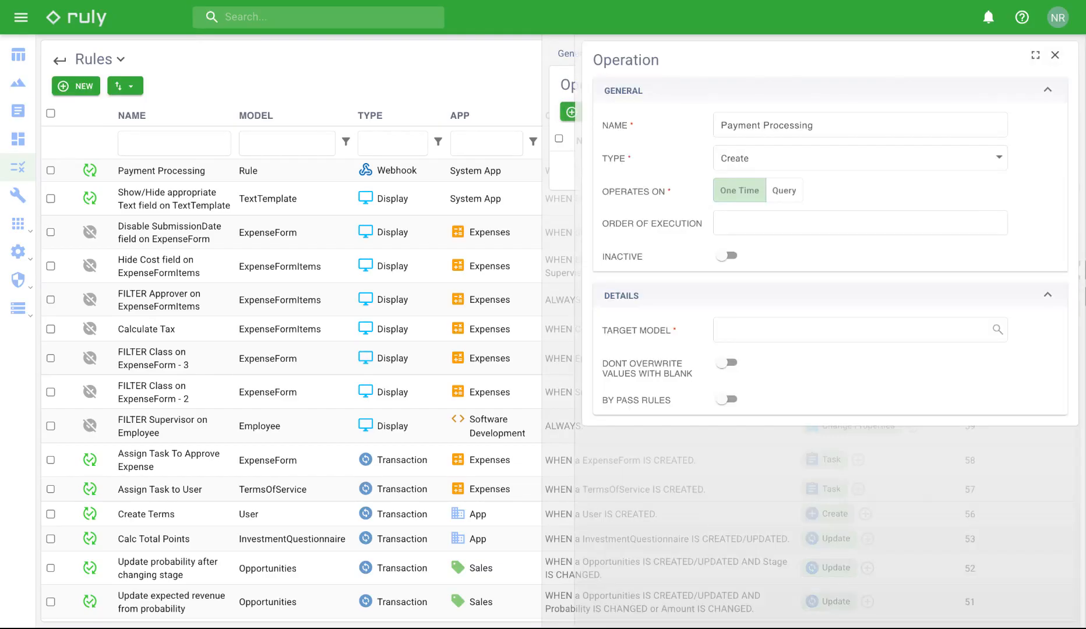
{"action": "left_click", "coordinate": [897, 339]}
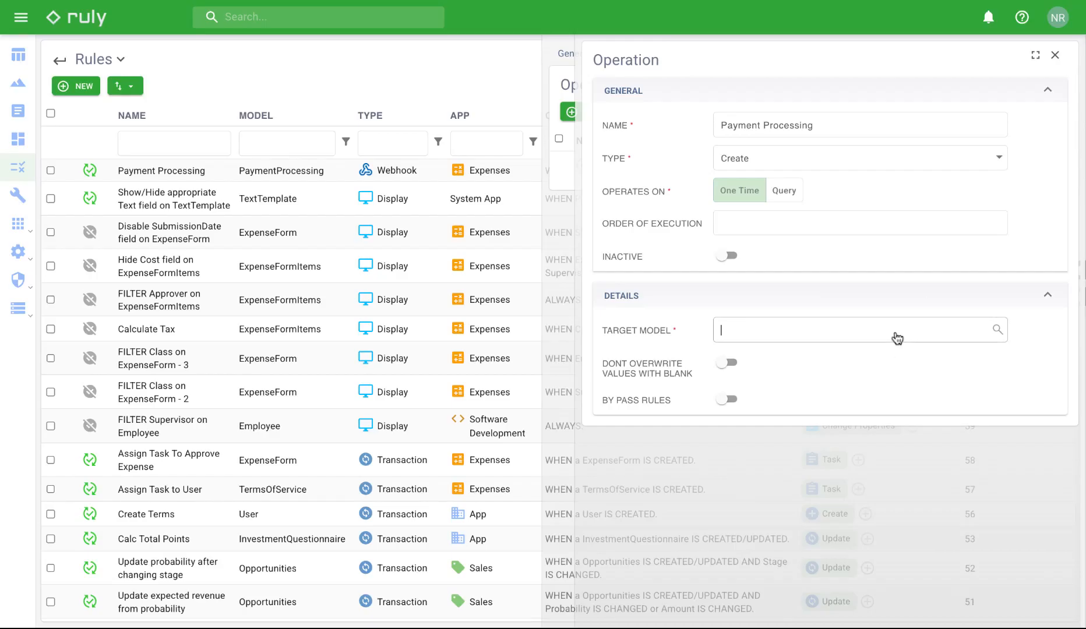
{"action": "left_click", "coordinate": [743, 150]}
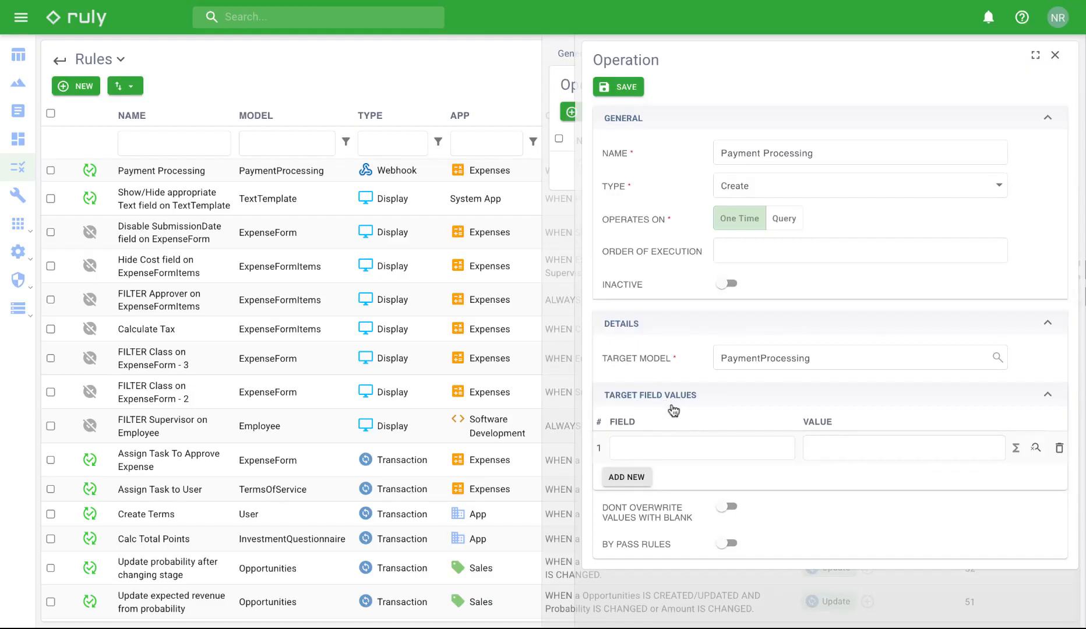
{"action": "left_click", "coordinate": [689, 462]}
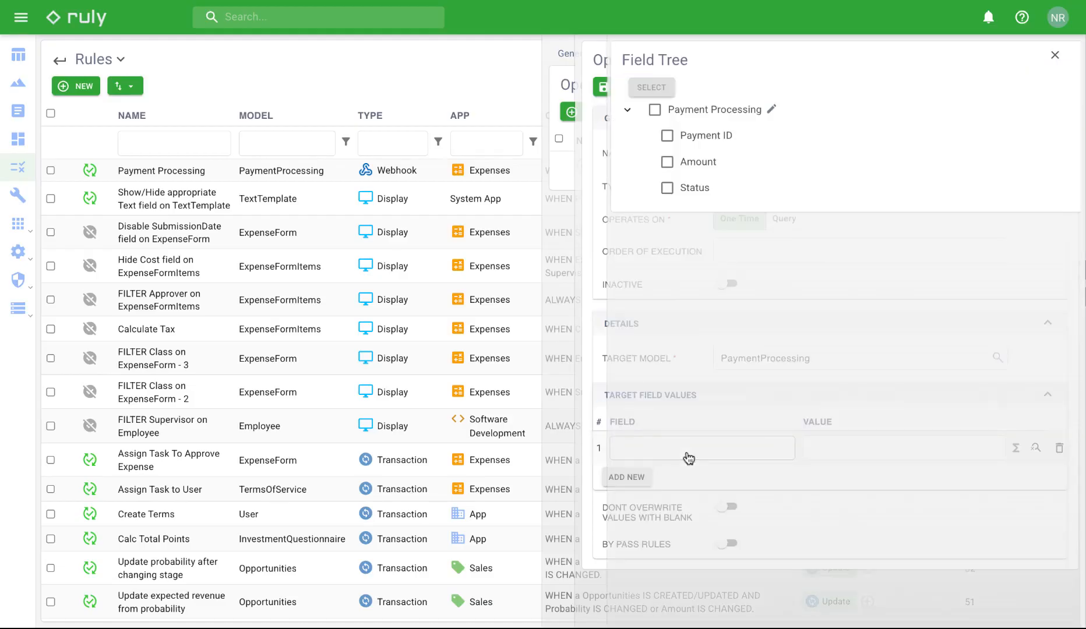
{"action": "left_click", "coordinate": [667, 136]}
{"action": "left_click", "coordinate": [667, 162]}
{"action": "left_click", "coordinate": [667, 188]}
{"action": "left_click", "coordinate": [651, 88]}
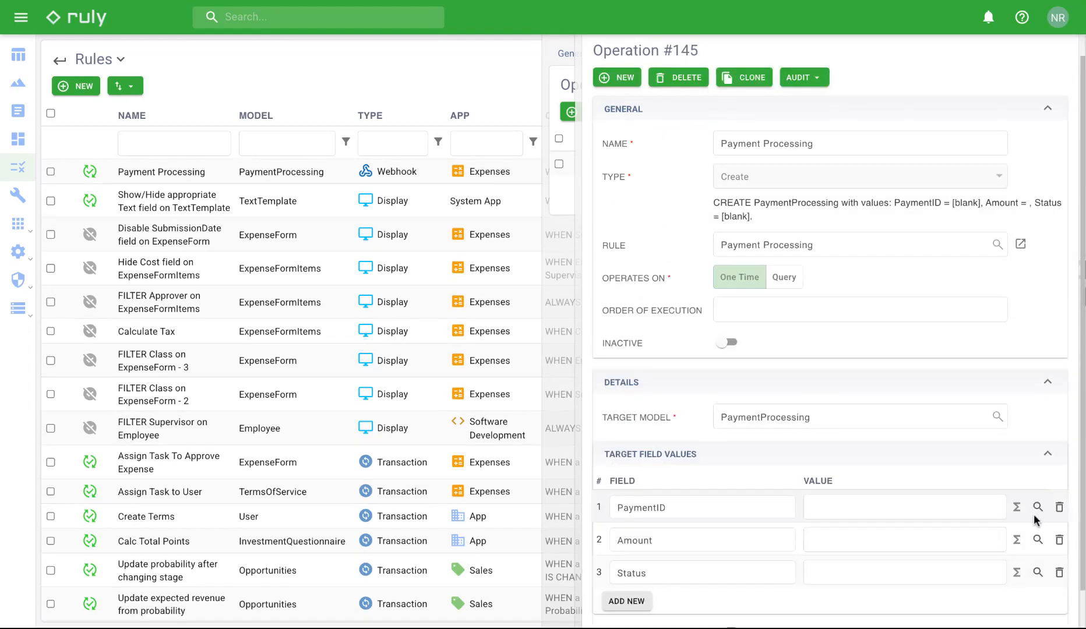
- Map PaymentID, Amount and Status to their matching JSON payload fields
{"action": "left_click", "coordinate": [1037, 508]}
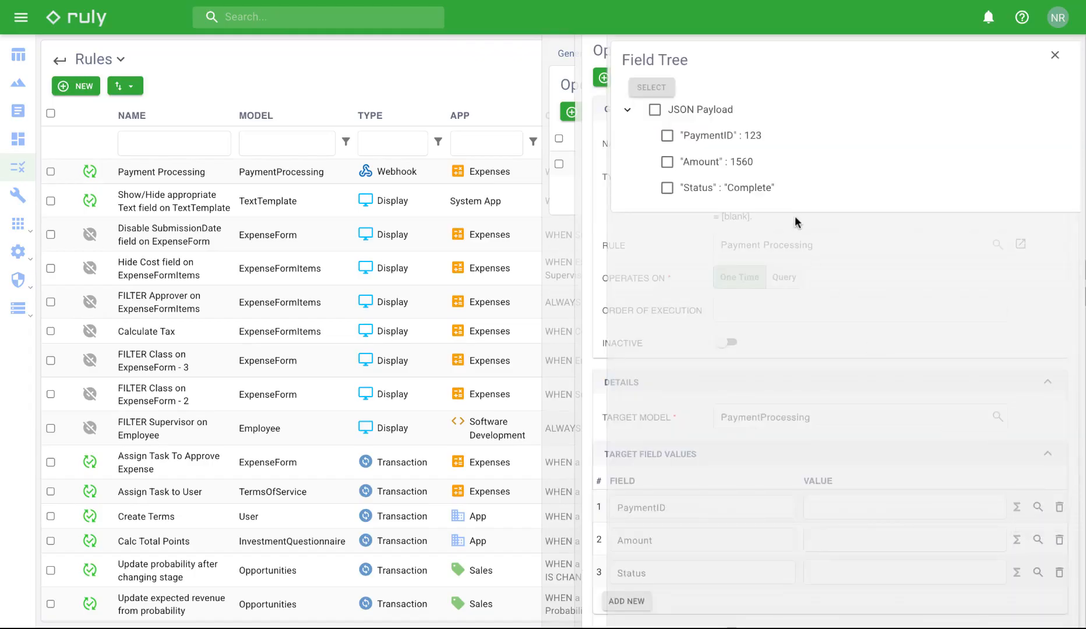
{"action": "left_click", "coordinate": [667, 136]}
{"action": "left_click", "coordinate": [651, 87]}
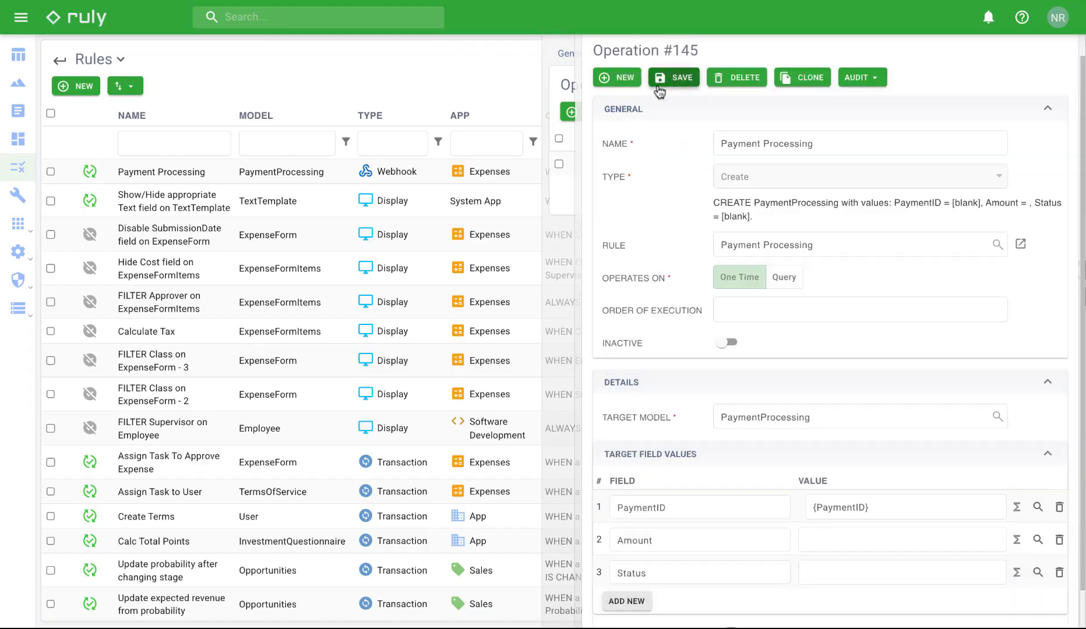
{"action": "left_click", "coordinate": [1038, 540]}
{"action": "left_click", "coordinate": [667, 162]}
{"action": "left_click", "coordinate": [651, 88]}
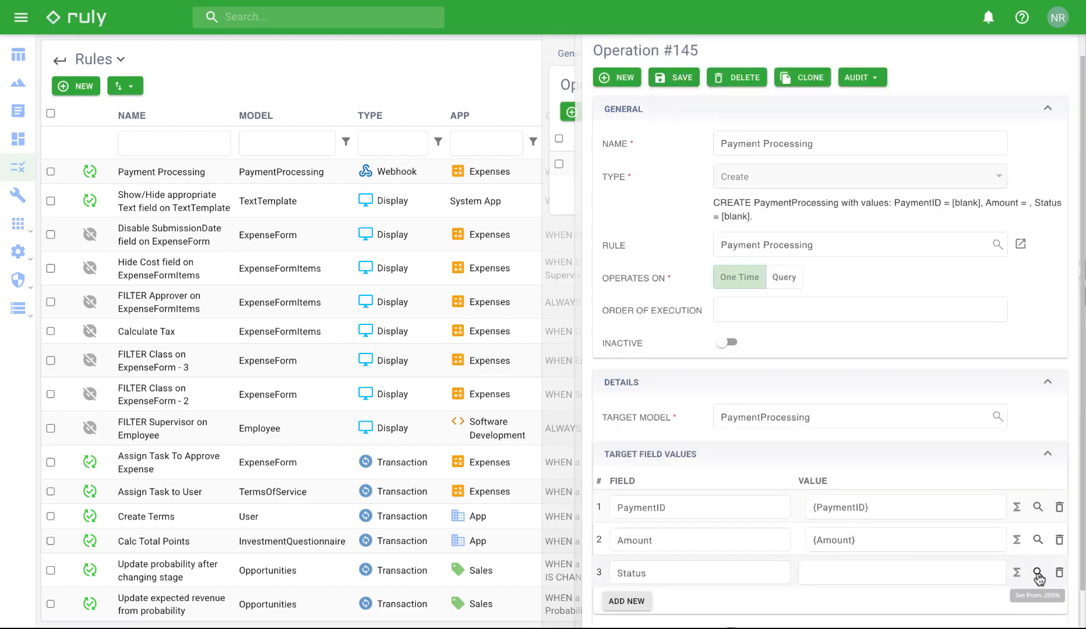
{"action": "left_click", "coordinate": [1038, 573]}
{"action": "left_click", "coordinate": [668, 187]}
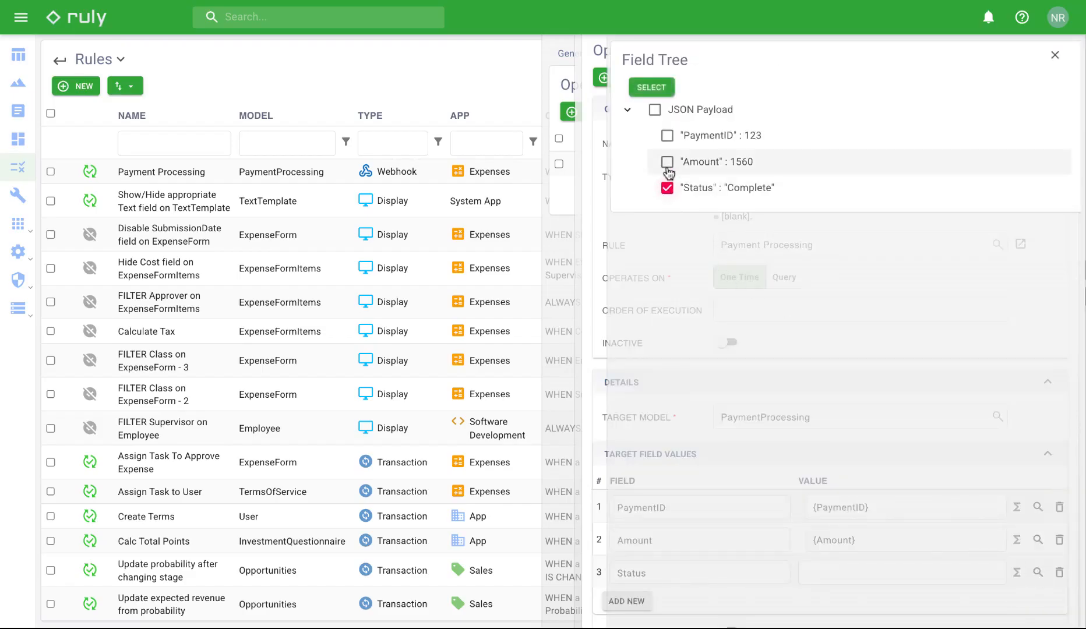
{"action": "left_click", "coordinate": [651, 88]}
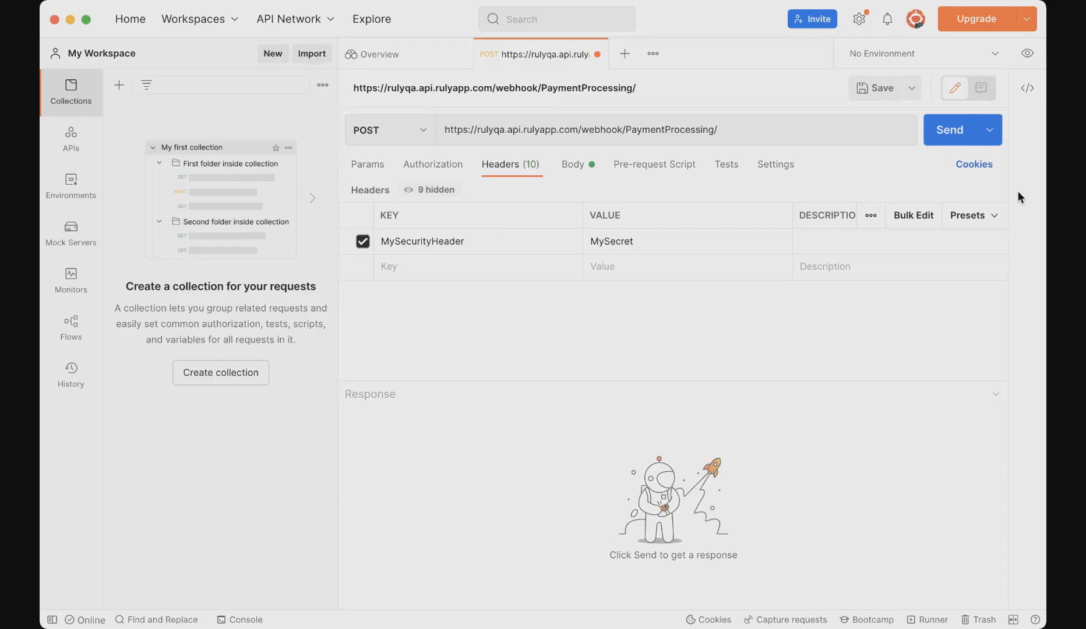
- Resend the webhook request from Postman to the PaymentProcessing endpoint
{"action": "left_click", "coordinate": [950, 131]}
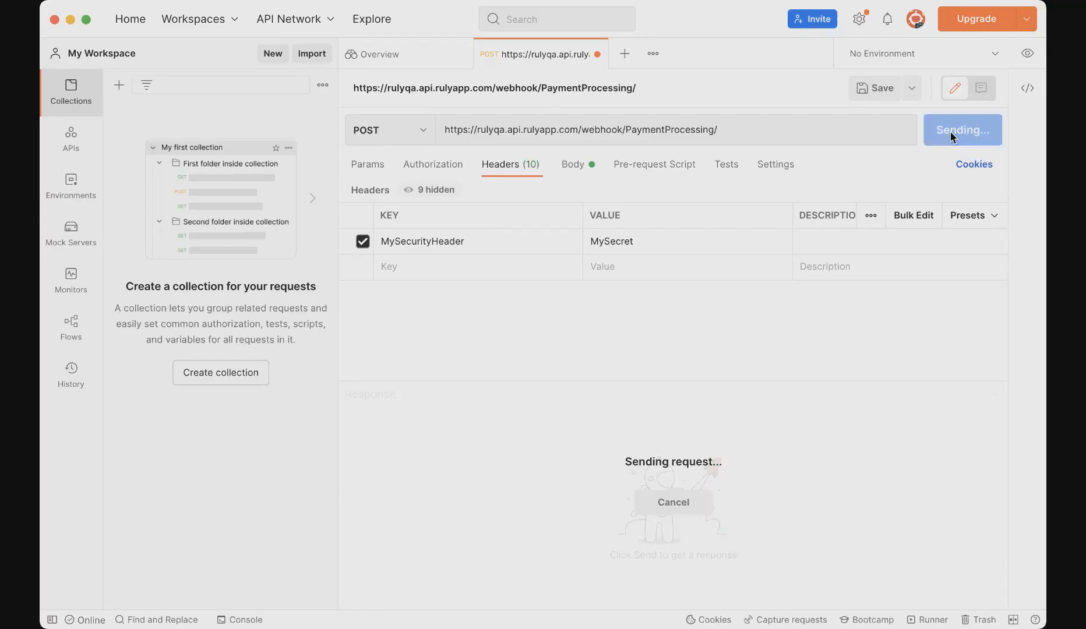